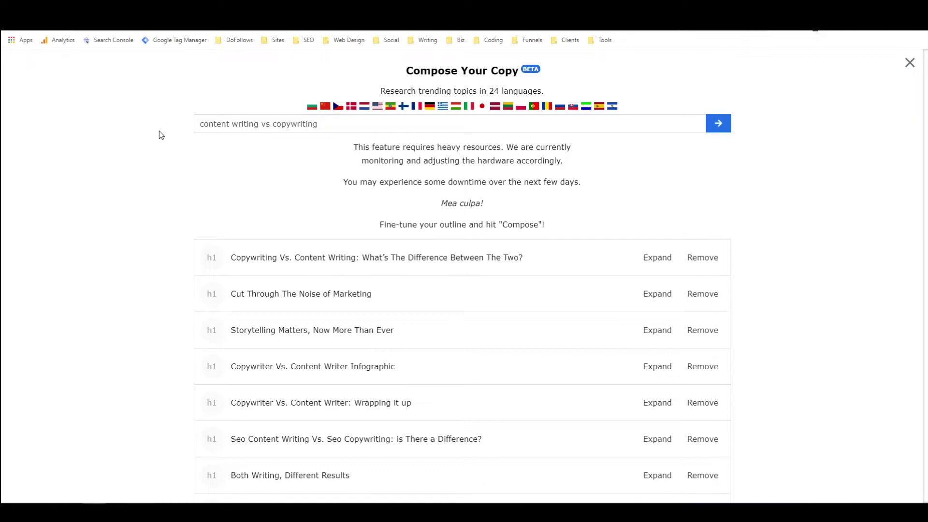
Step: Review the full list of suggested headings in the outline for "content writing vs copywriting"
mouse_move(332, 125)
mouse_down()
mouse_move(176, 129)
mouse_move(328, 123)
mouse_up()
click(260, 156)
scroll(404, 202, down, 6)
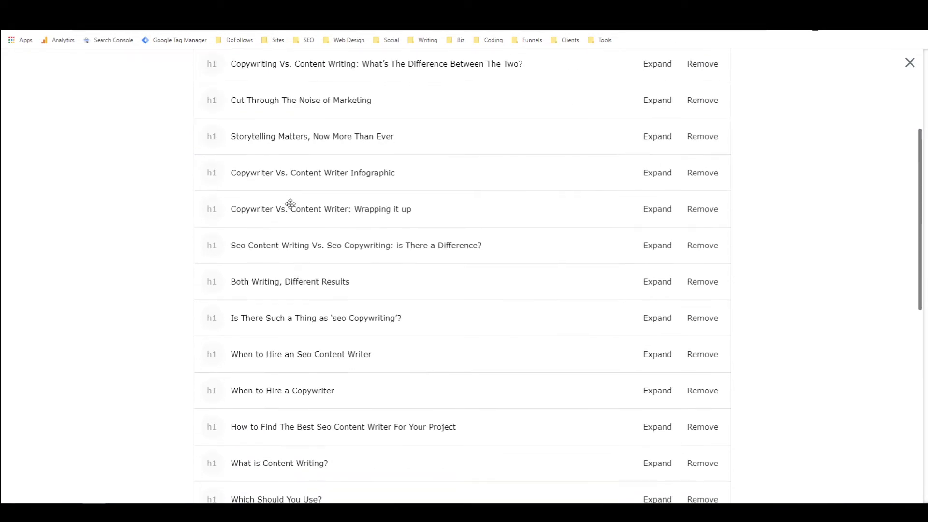
scroll(266, 185, down, 7)
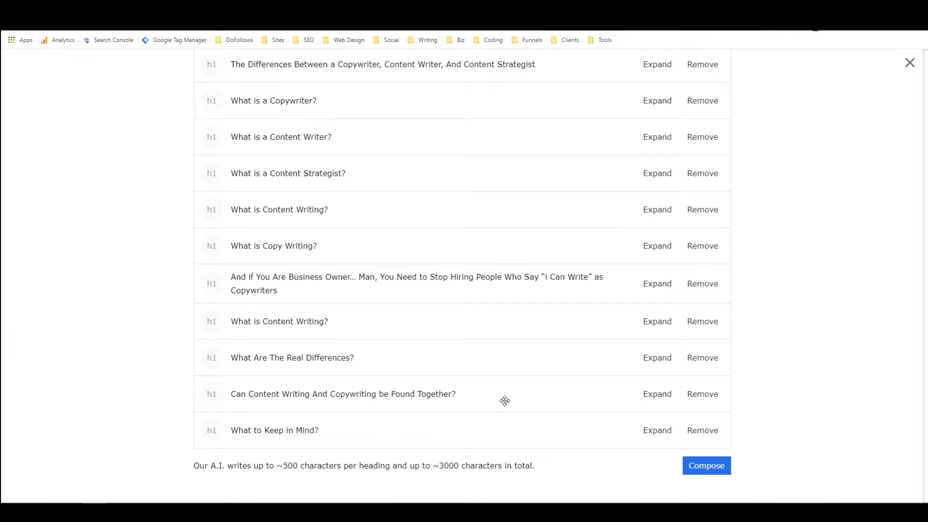
scroll(484, 328, up, 5)
scroll(482, 335, up, 8)
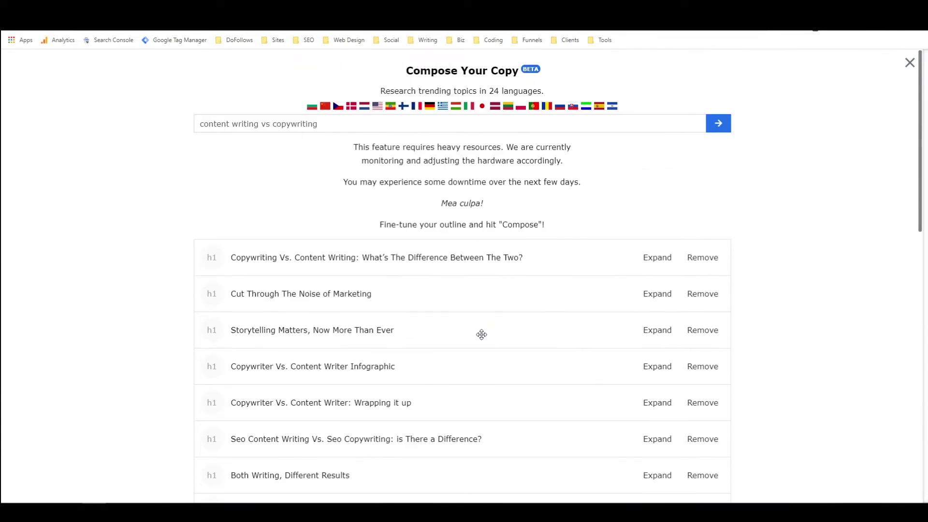
Step: Remove the heading "Cut Through The Noise of Marketing" and expand "Storytelling Matters, Now More Than Ever" to review its subheadings
scroll(475, 303, down, 2)
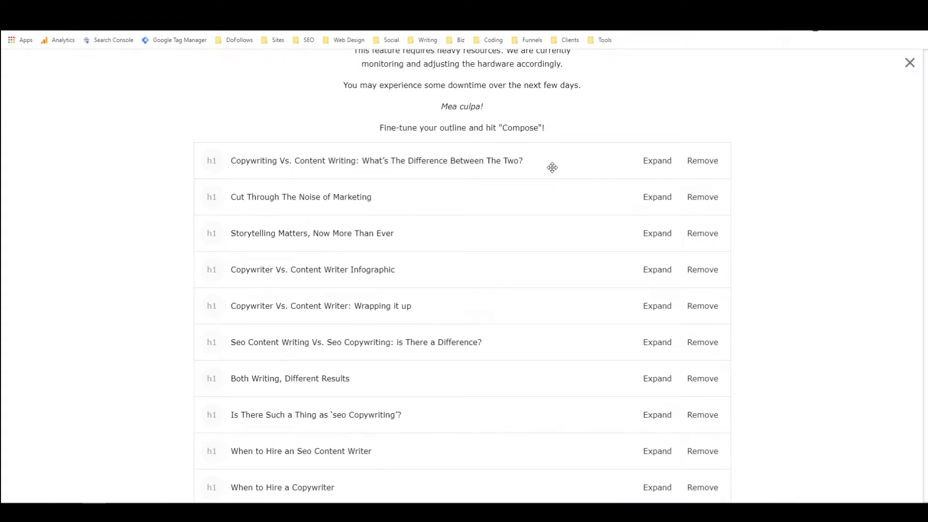
click(701, 202)
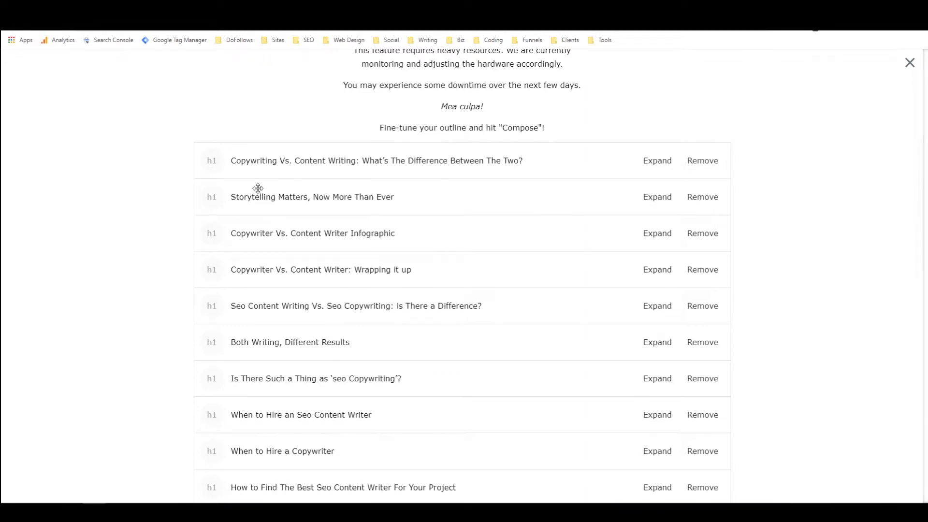
click(665, 204)
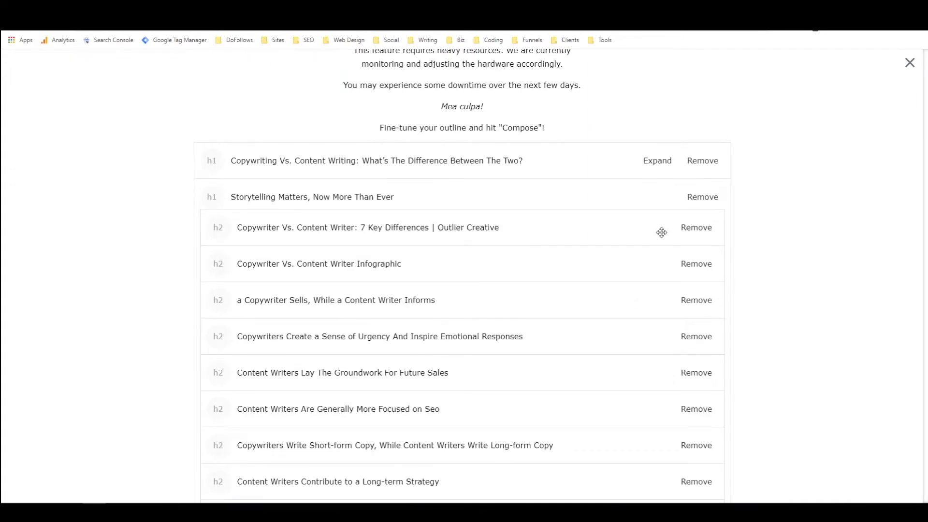
scroll(661, 232, down, 6)
scroll(661, 231, up, 5)
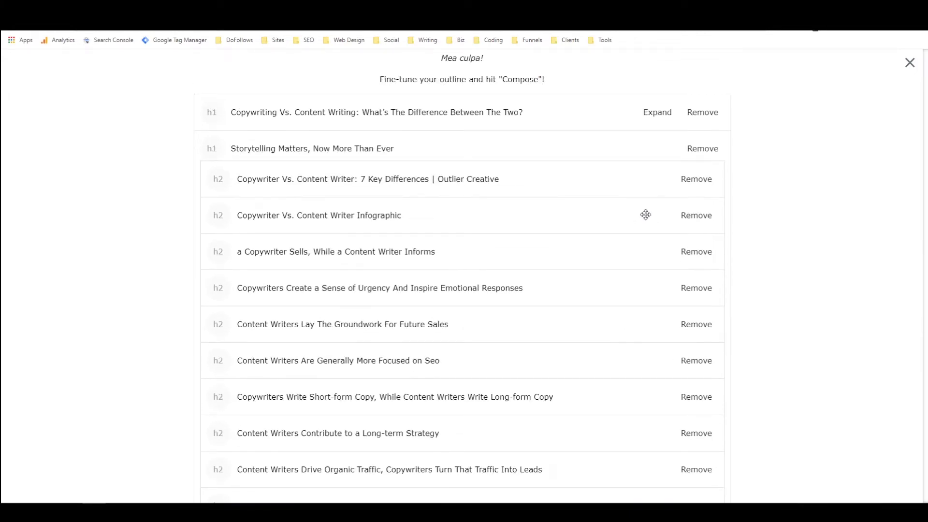
Step: Expand the heading "Copywriting Vs. Content Writing: What's The Difference Between The Two?" and remove both of its h2 subheadings
click(657, 114)
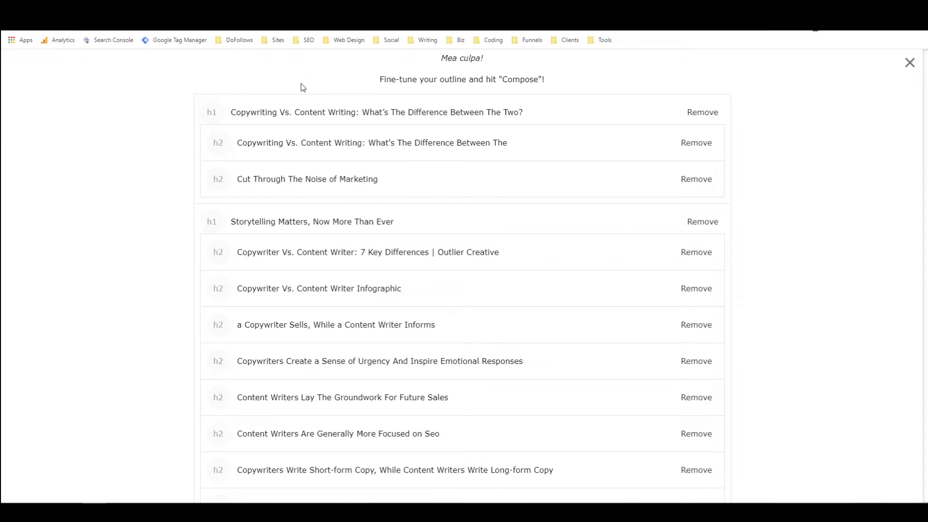
click(707, 148)
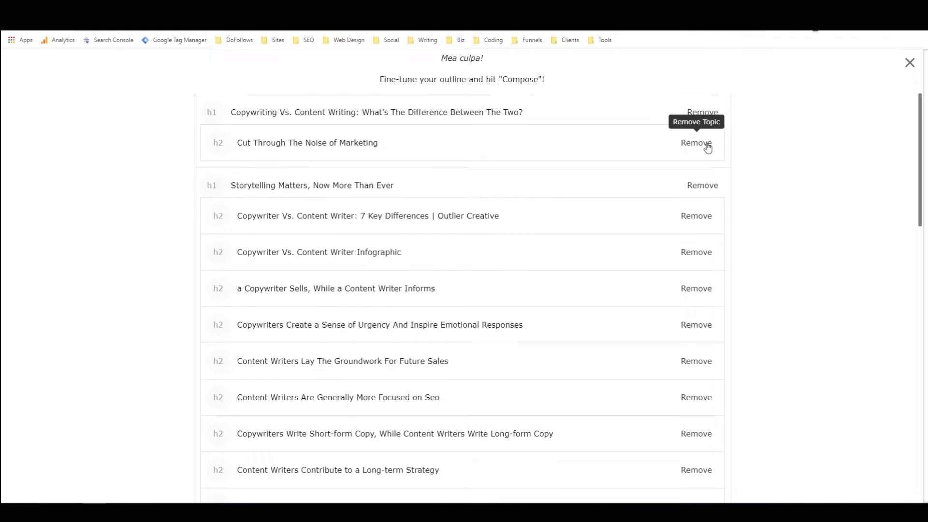
click(701, 146)
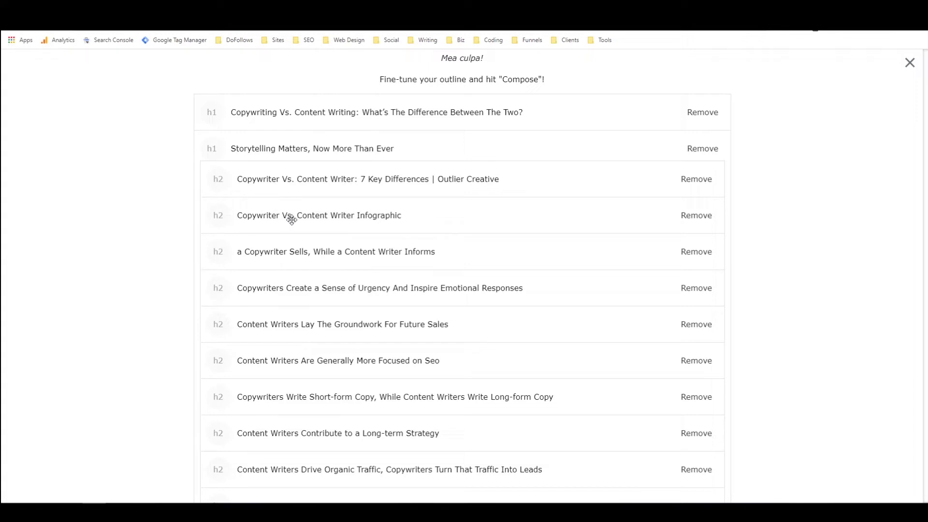
Step: Under "Storytelling Matters, Now More Than Ever", remove the subheadings on the infographic, SEO focus, short-form versus long-form copy, and wrapping it up
click(682, 217)
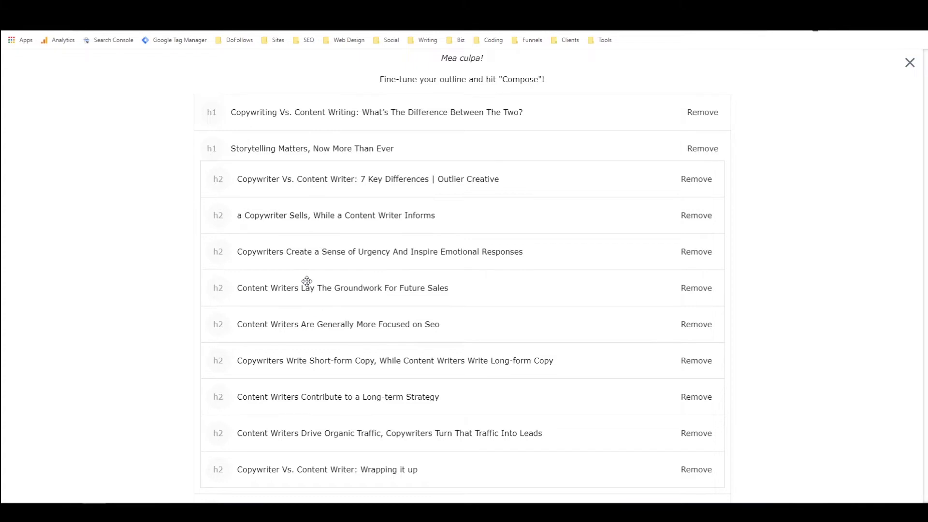
scroll(313, 285, down, 1)
scroll(290, 238, down, 1)
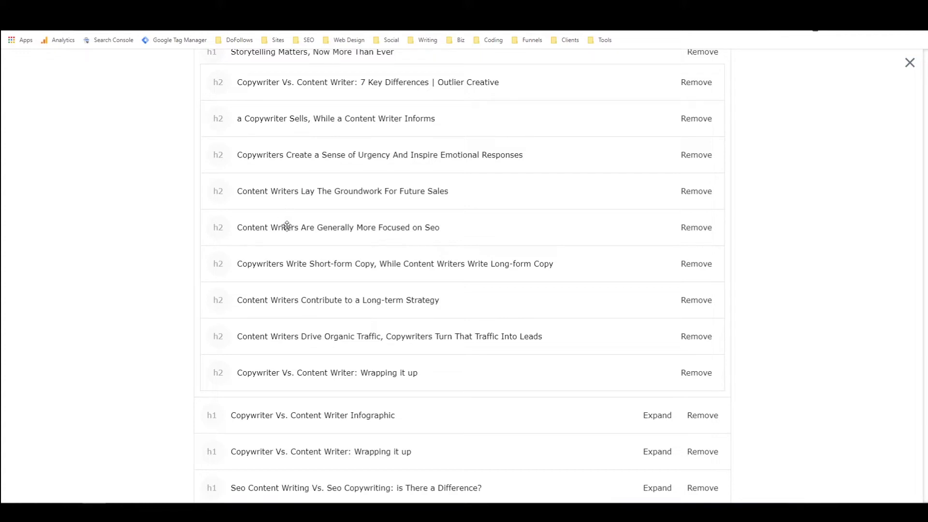
click(696, 229)
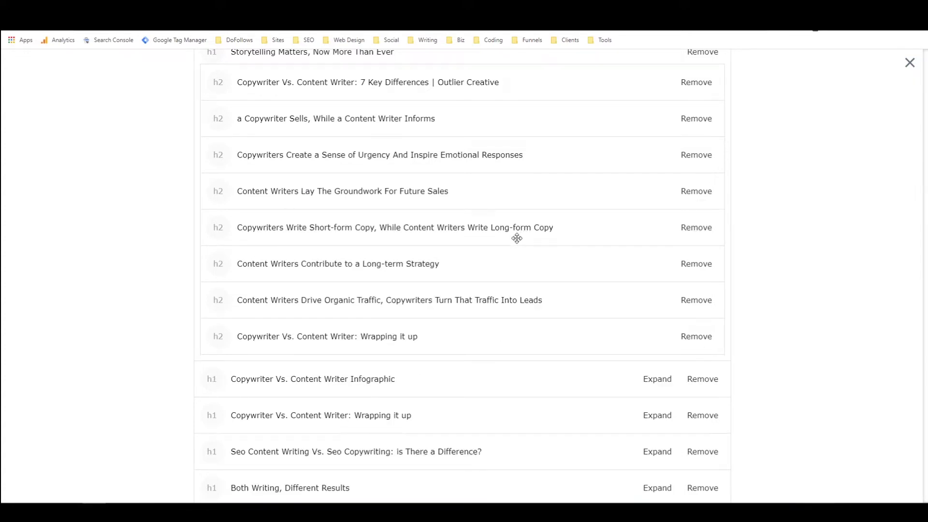
click(704, 234)
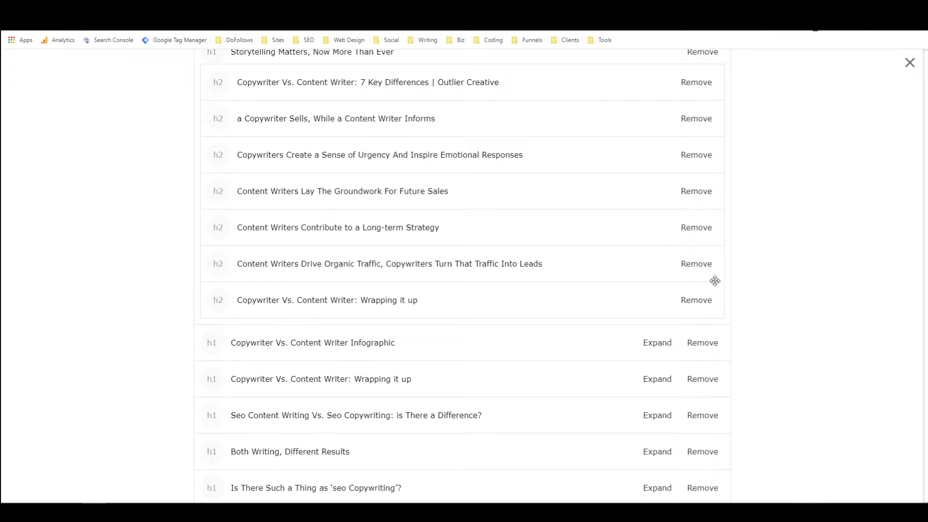
click(691, 303)
Step: Remove the main headings "Copywriter Vs. Content Writer Infographic" and "Copywriter Vs. Content Writer: Wrapping it up"
scroll(702, 250, down, 3)
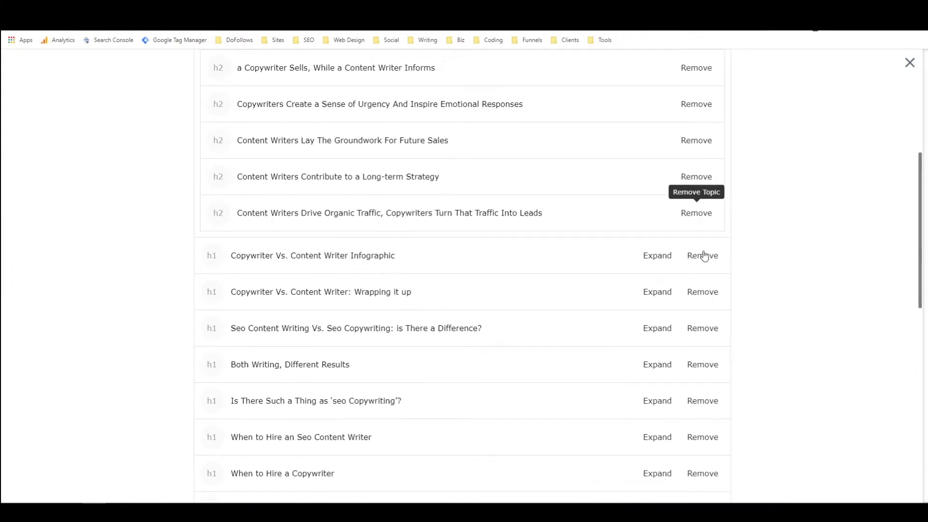
click(701, 163)
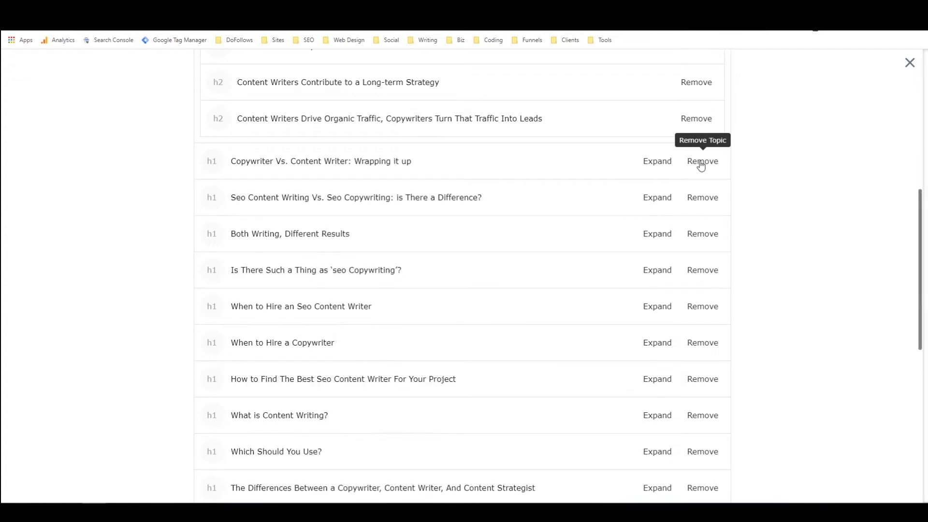
click(701, 162)
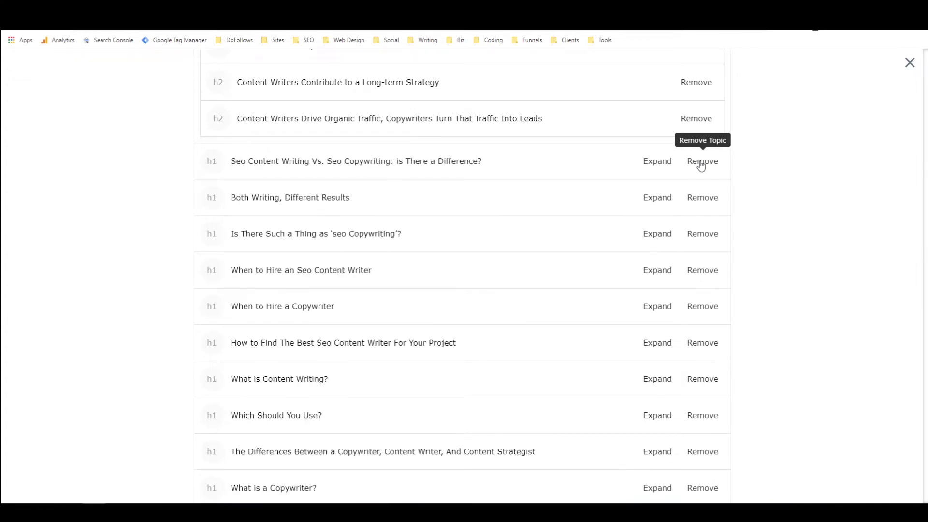
Step: Expand "Seo Content Writing Vs. Seo Copywriting", remove its "What's The Difference" subheading, and move "When to Hire a Copywriter" above "When to Hire an Seo Content Writer"
click(658, 163)
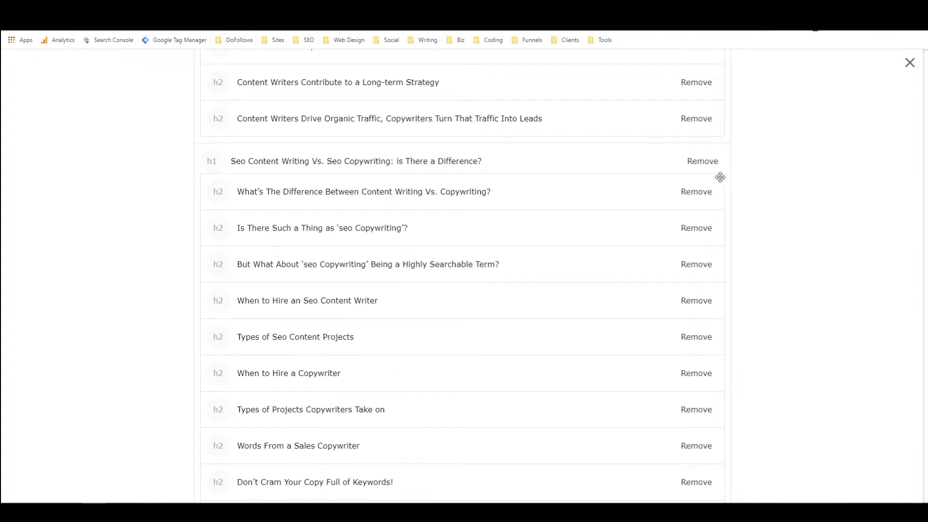
click(696, 198)
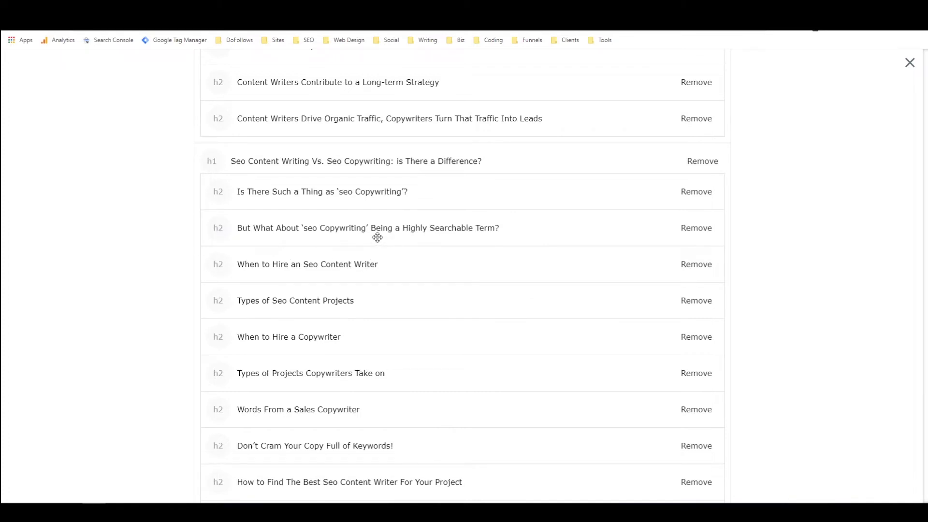
drag(217, 323, 212, 257)
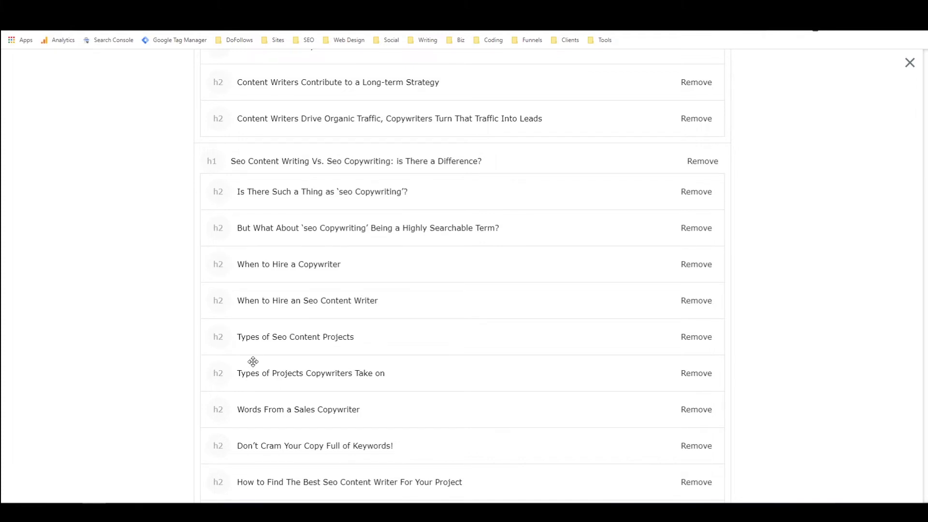
Step: Remove the subheadings "Words From a Sales Copywriter" and "Don't Cram Your Copy Full of Keywords!"
click(694, 412)
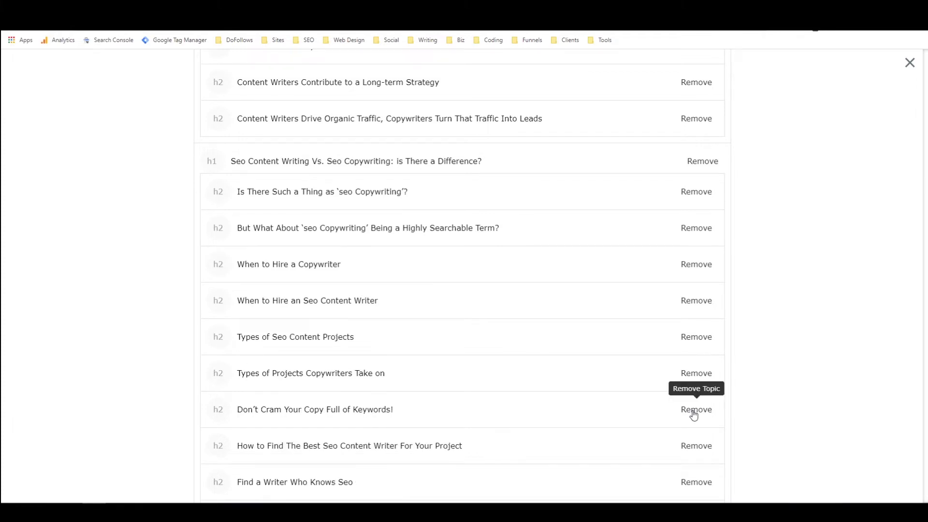
click(695, 412)
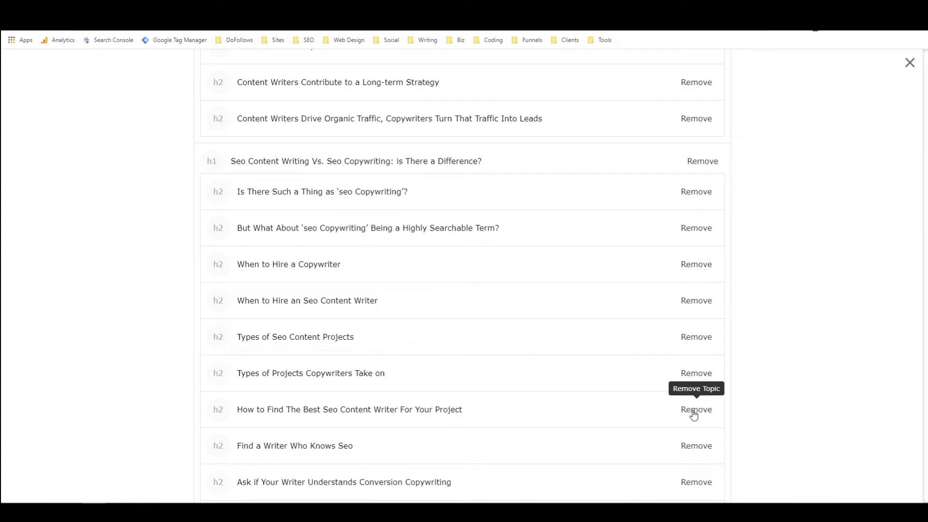
Step: Remove the five main headings from "Both Writing, Different Results" through "How to Find The Best Seo Content Writer For Your Project"
scroll(590, 384, down, 3)
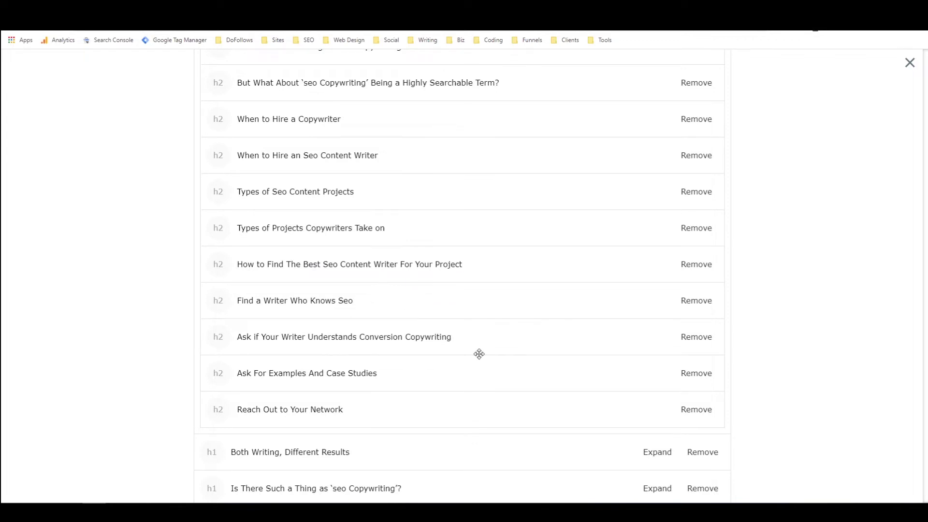
scroll(405, 340, down, 4)
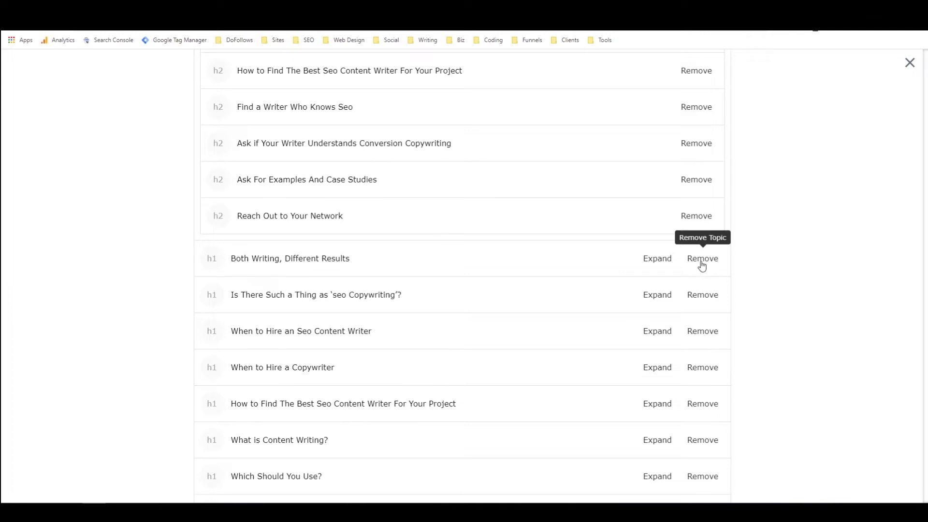
click(702, 259)
click(702, 259)
click(702, 260)
click(702, 259)
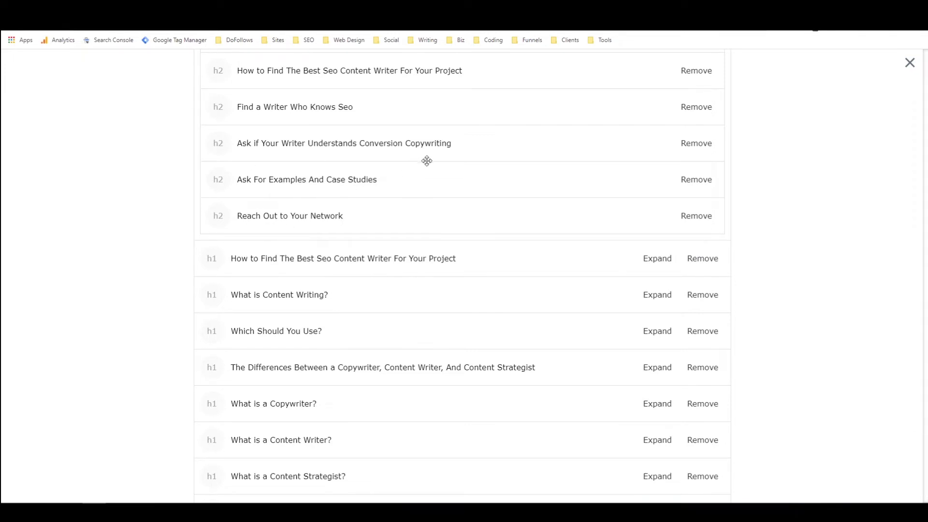
click(713, 266)
Step: Move the main heading "What is Copy Writing?" directly below the first "What is Content Writing?" heading
scroll(271, 361, down, 5)
scroll(273, 362, up, 2)
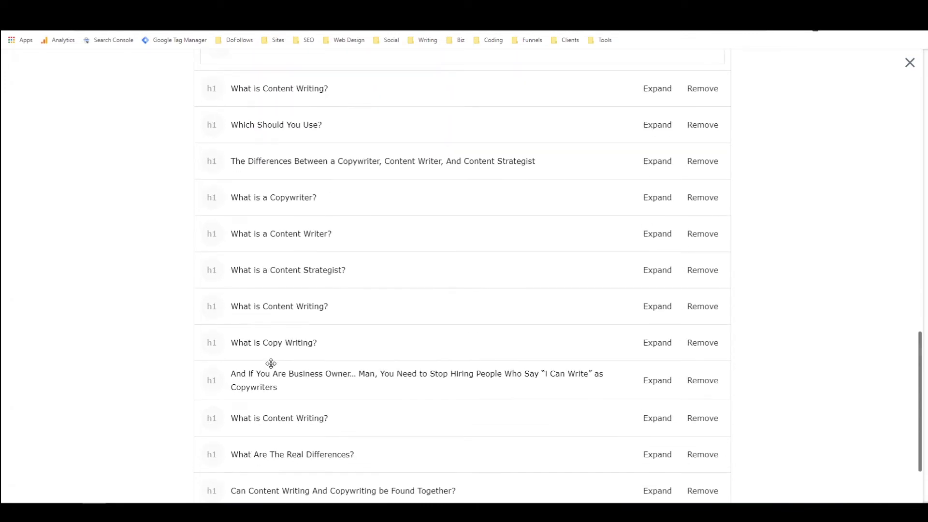
drag(221, 286, 206, 120)
Step: Move "What is Copy Writing?" and "What is Content Writing?" up the outline as h2 subheadings of the first main heading, in that order
scroll(206, 120, up, 5)
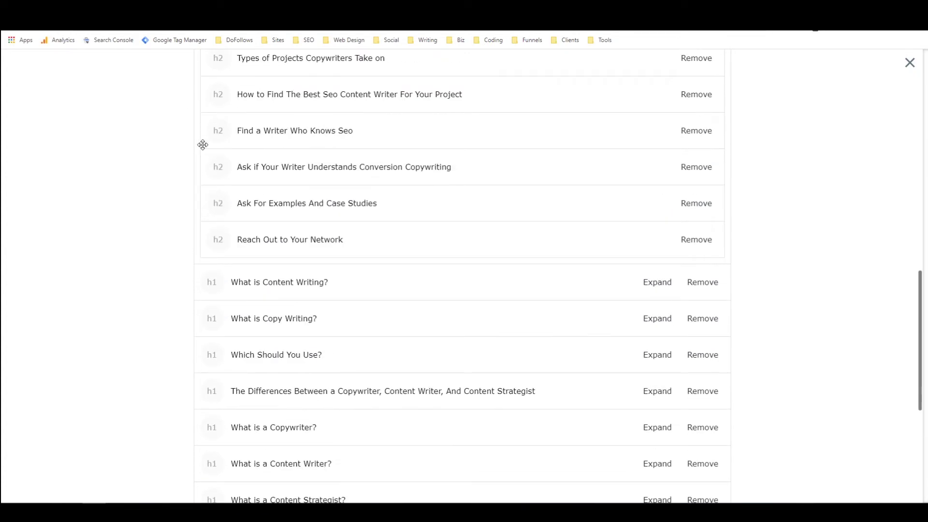
drag(208, 322, 201, 104)
drag(215, 365, 201, 121)
scroll(193, 155, up, 5)
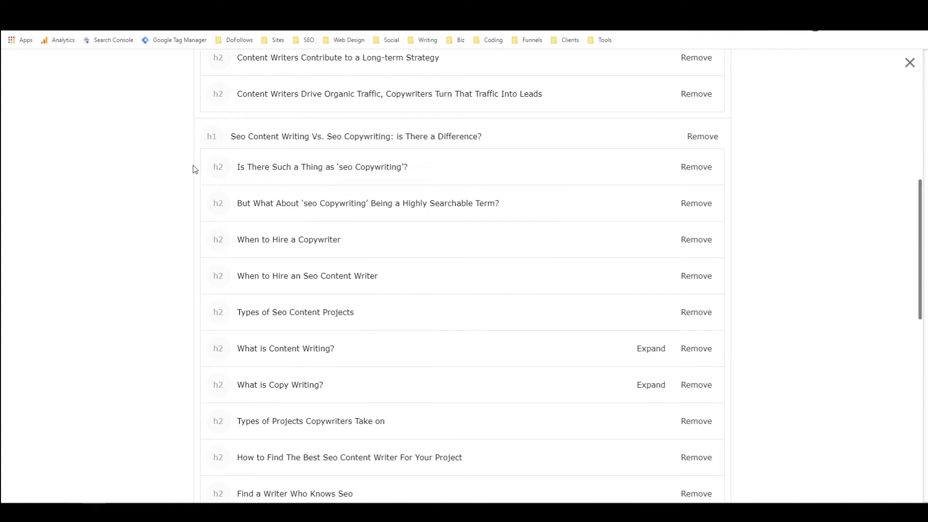
scroll(195, 172, up, 2)
drag(216, 446, 216, 113)
drag(218, 482, 218, 148)
scroll(187, 169, up, 3)
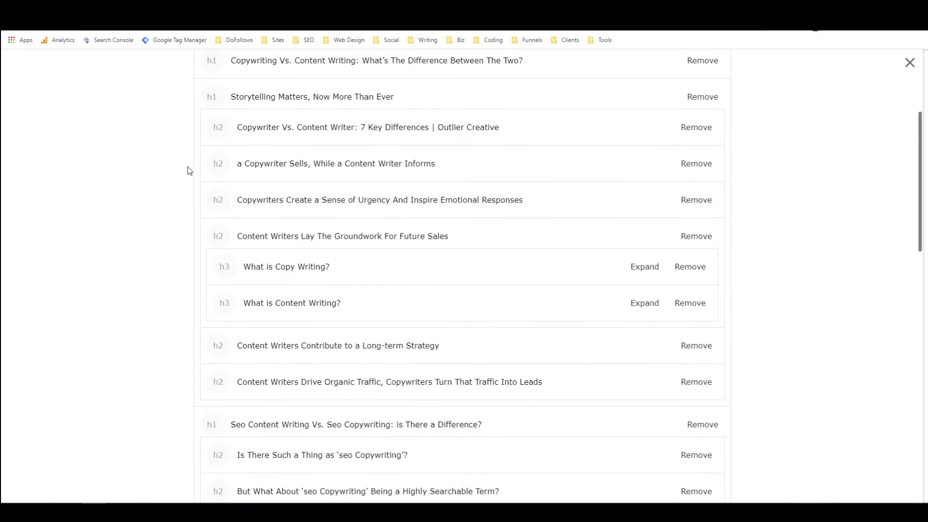
drag(219, 297, 205, 124)
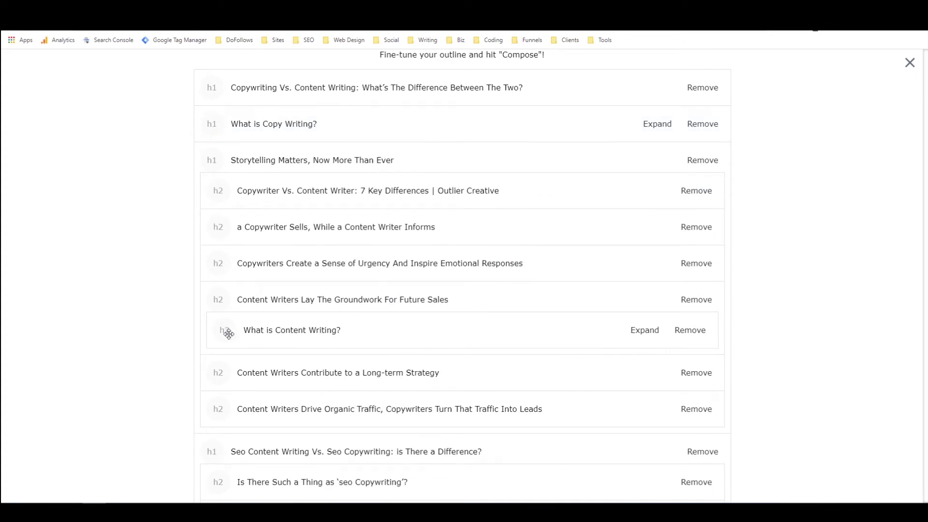
drag(227, 335, 214, 100)
drag(218, 164, 219, 129)
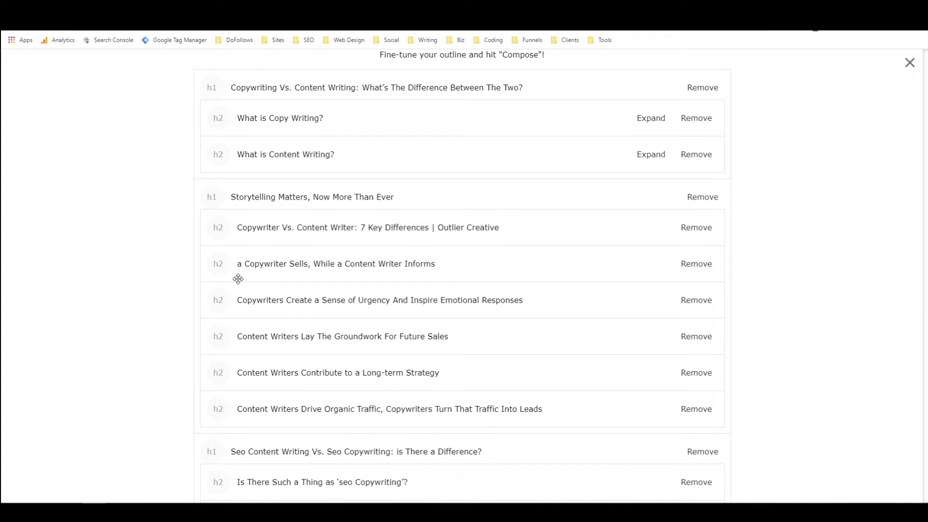
Step: Nest the five subheadings below "Copywriter Vs. Content Writer: 7 Key Differences | Outlier Creative" inside it as h3 items, keeping their order
drag(225, 263, 258, 236)
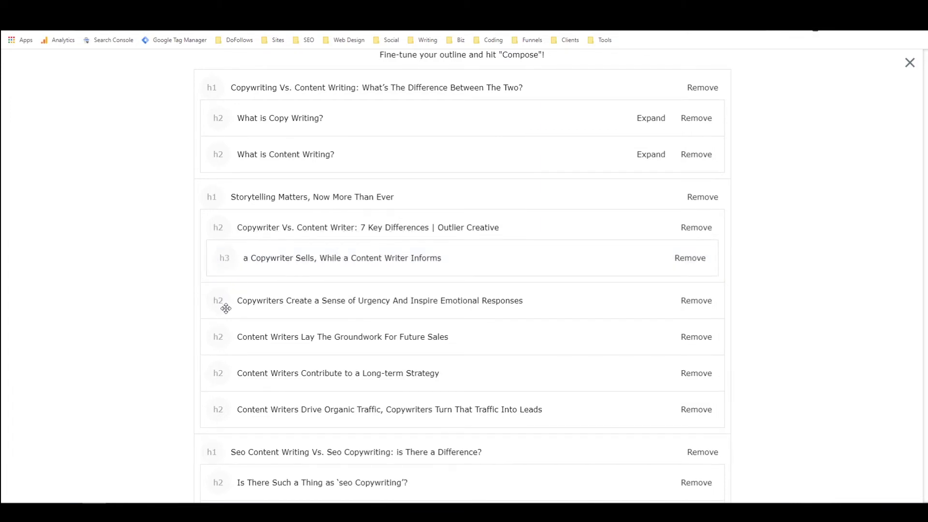
mouse_move(217, 304)
mouse_down()
mouse_move(235, 285)
mouse_move(234, 265)
mouse_move(241, 276)
mouse_move(204, 281)
mouse_move(145, 325)
mouse_move(292, 277)
mouse_move(234, 290)
mouse_move(219, 330)
mouse_move(229, 318)
mouse_up()
drag(227, 372, 240, 354)
scroll(271, 329, down, 1)
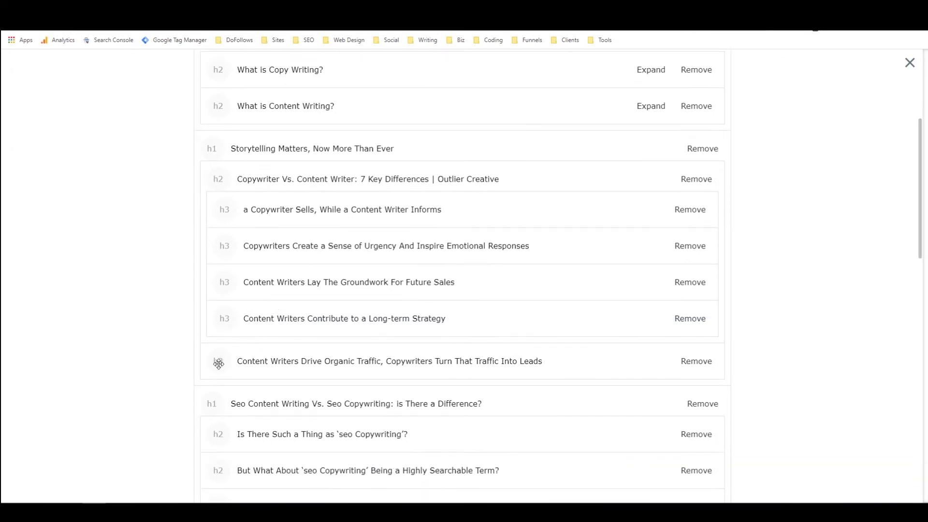
drag(216, 366, 234, 352)
Step: Nest the whole "Storytelling Matters, Now More Than Ever" section under the first main heading as an h2, after "What is Content Writing?"
scroll(205, 315, up, 2)
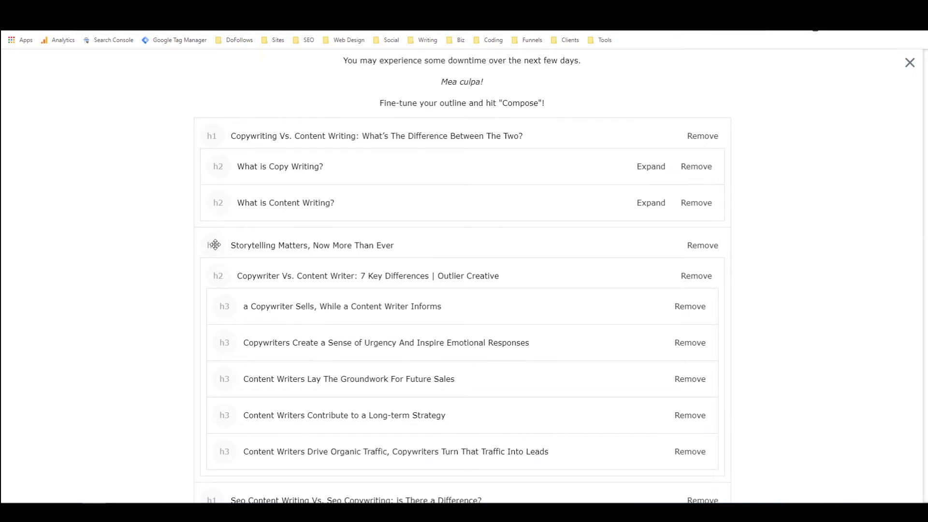
drag(215, 245, 244, 218)
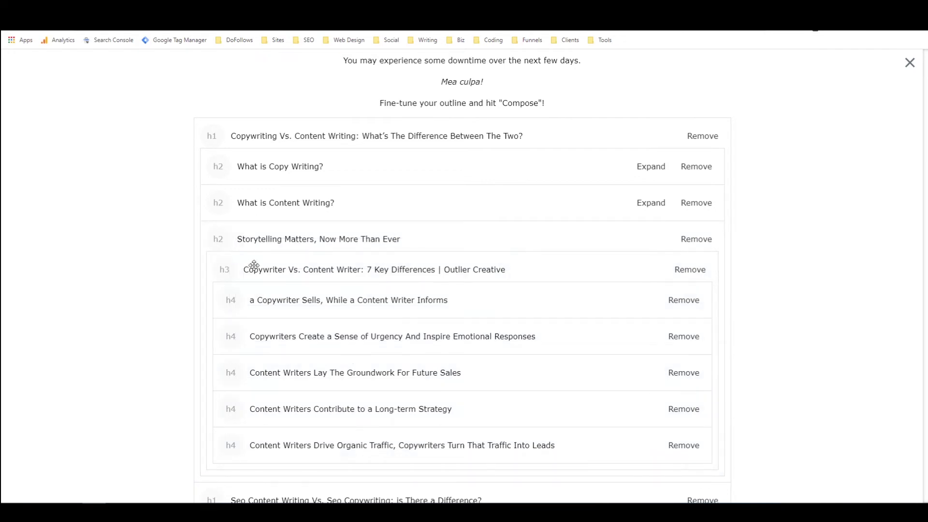
Step: Nest "Can Content Writing And Copywriting be Found Together?" as an h3 inside "The Differences Between a Copywriter, Content Writer, And Content Strategist"
scroll(254, 266, down, 3)
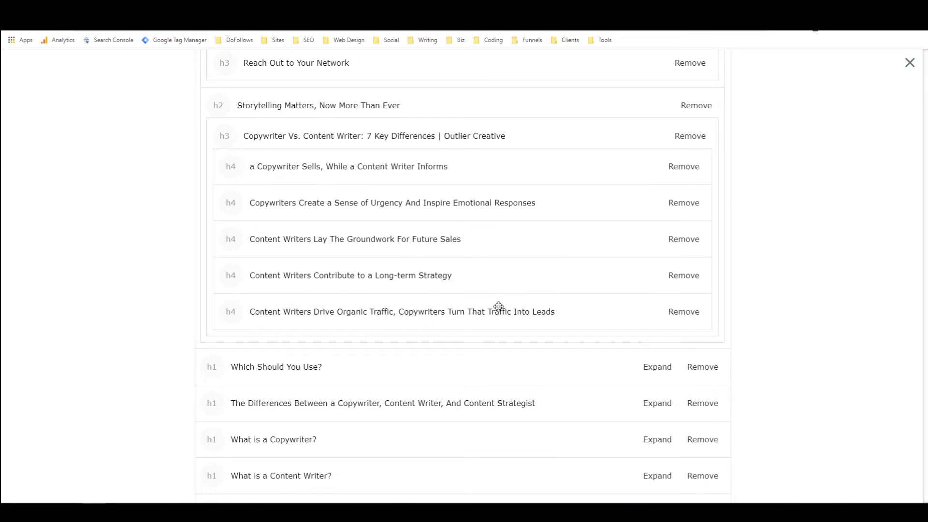
scroll(499, 307, up, 1)
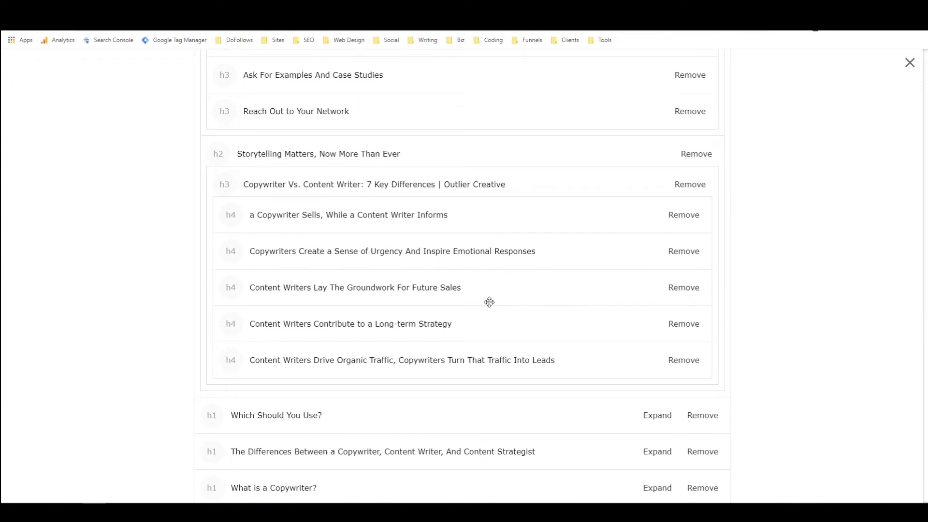
scroll(489, 303, up, 7)
scroll(489, 304, up, 2)
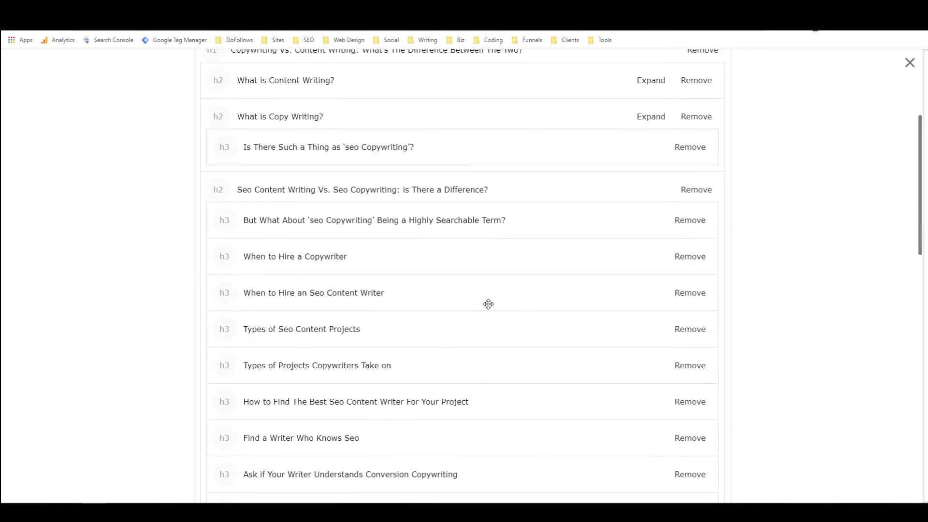
scroll(488, 304, up, 2)
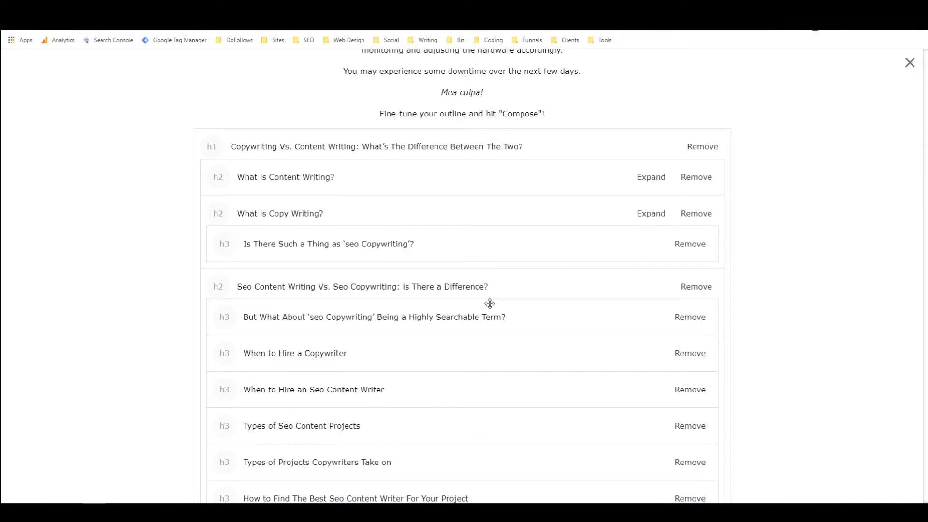
scroll(490, 304, down, 2)
scroll(490, 304, down, 2)
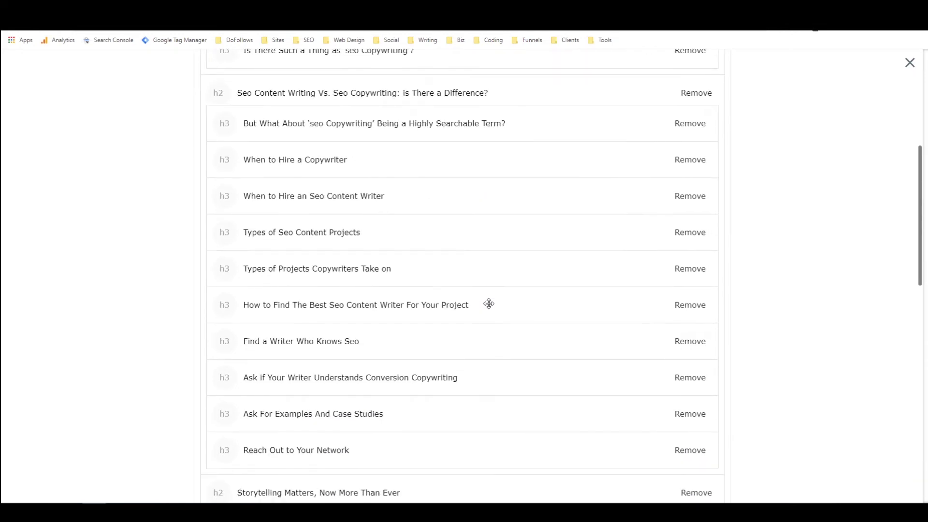
scroll(489, 304, down, 8)
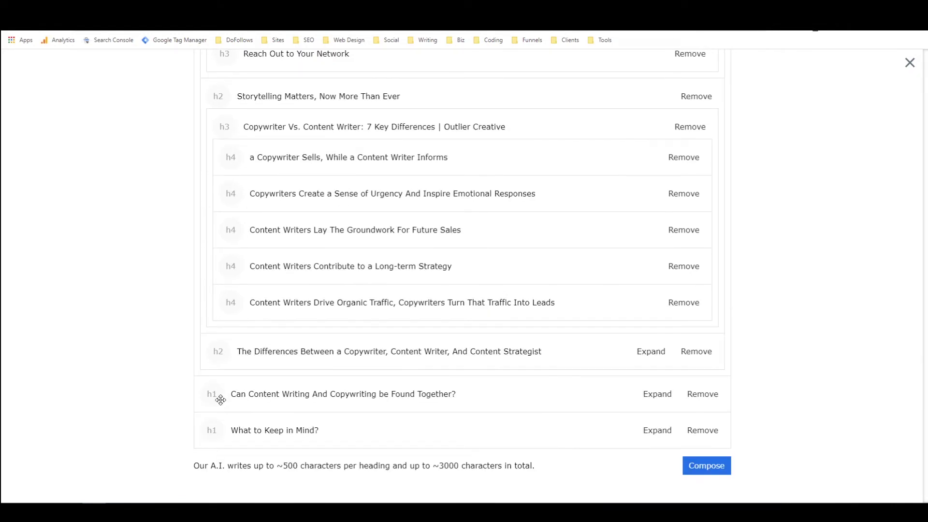
drag(216, 398, 265, 358)
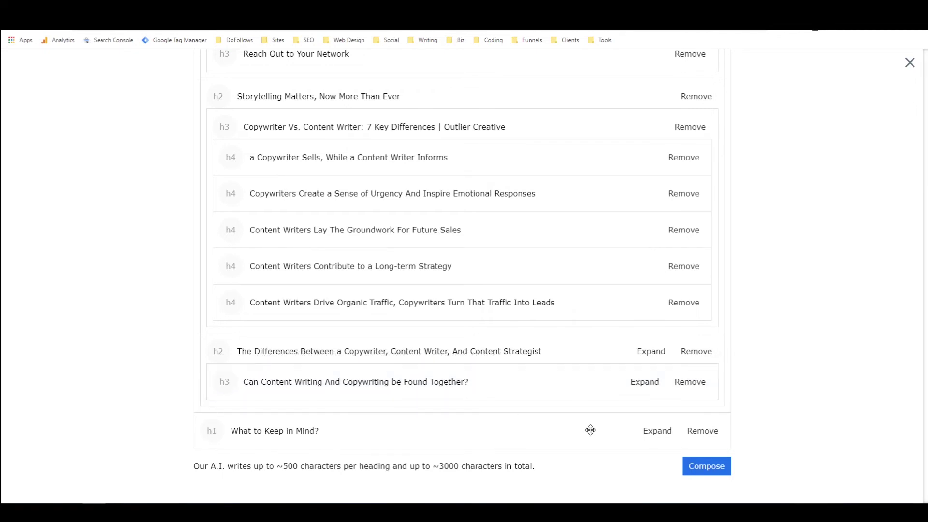
Step: Remove the "What to Keep in Mind?" heading and have the AI compose the article from the outline
click(703, 431)
scroll(721, 405, up, 4)
scroll(721, 405, up, 6)
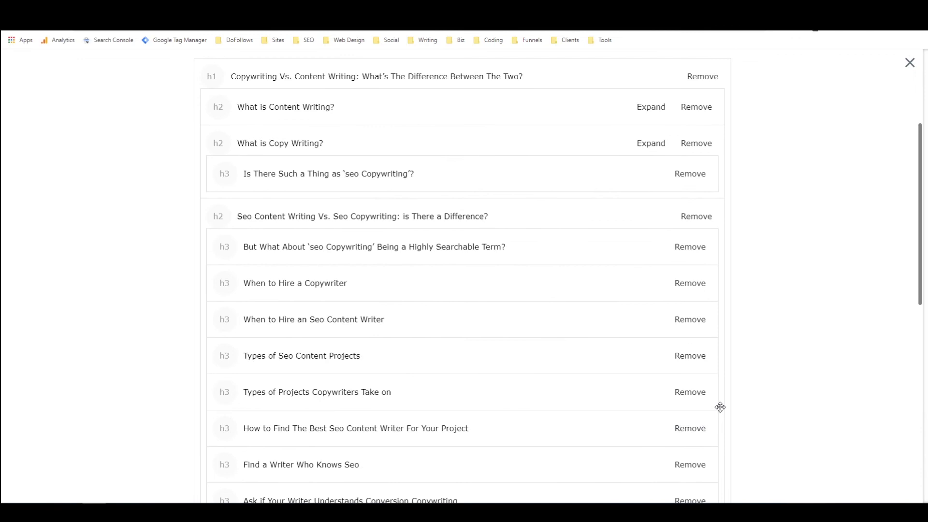
scroll(719, 407, down, 10)
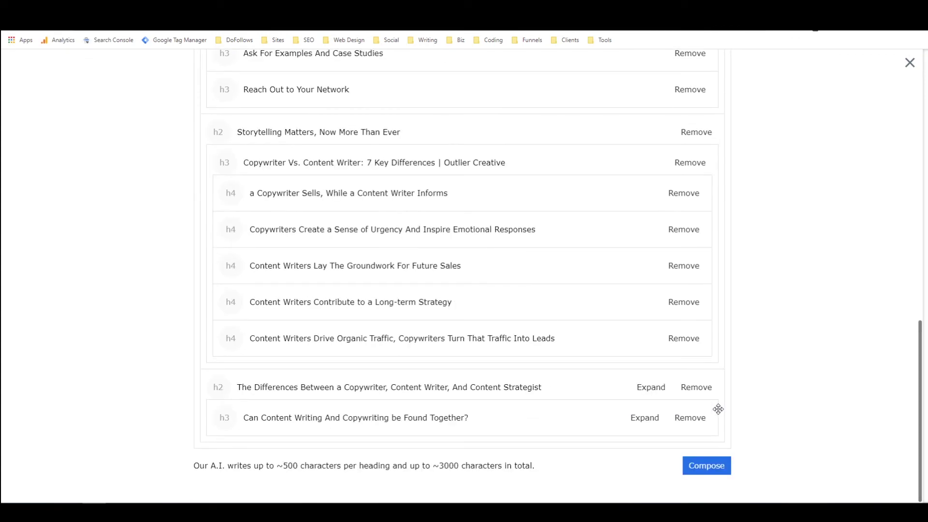
click(702, 467)
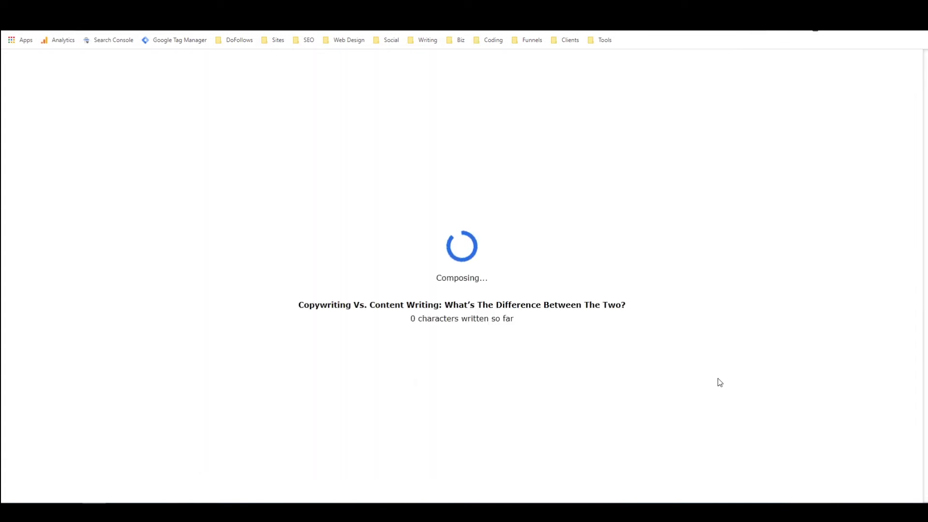
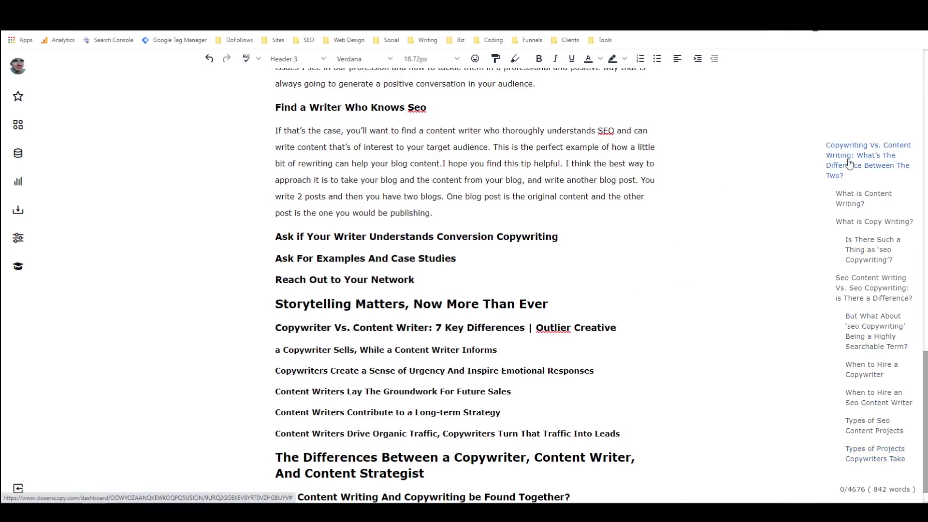
Step: Delete the off-topic introductory paragraph directly below the article's main title
click(870, 338)
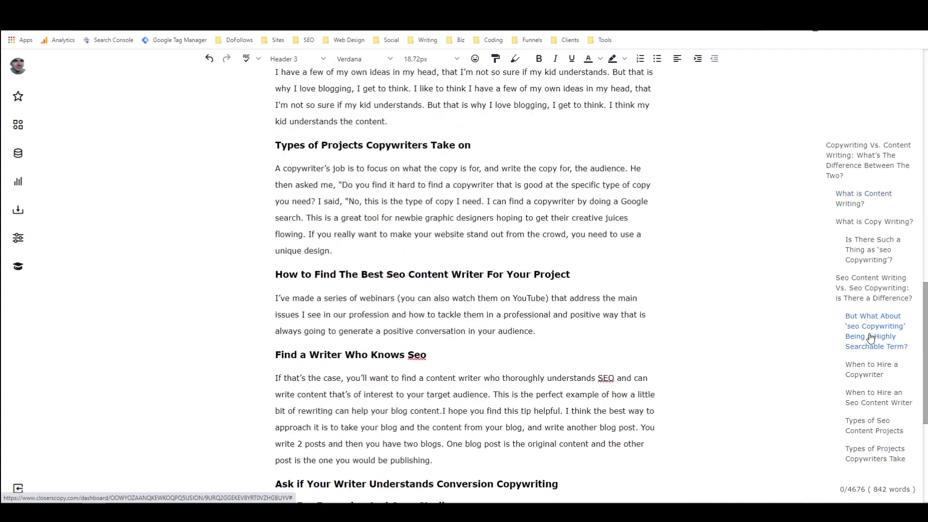
click(851, 150)
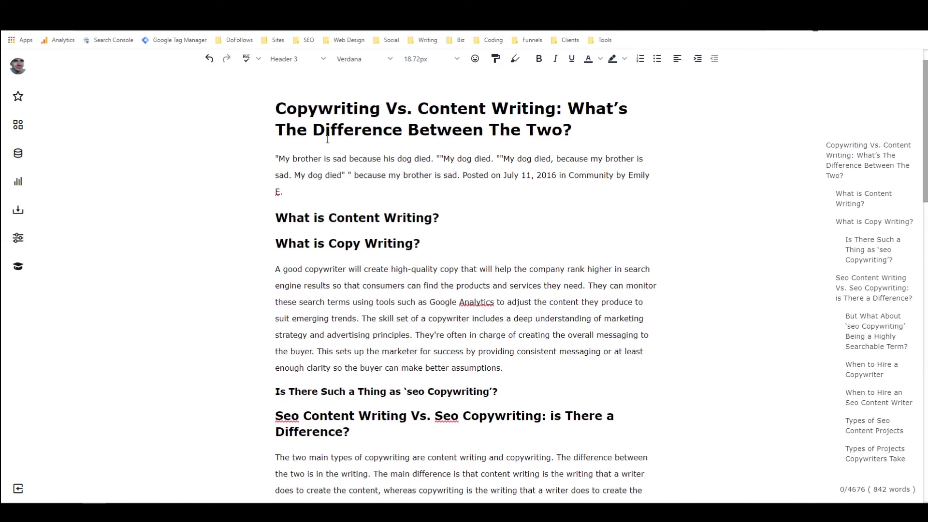
drag(276, 157, 302, 193)
key(BackSpace)
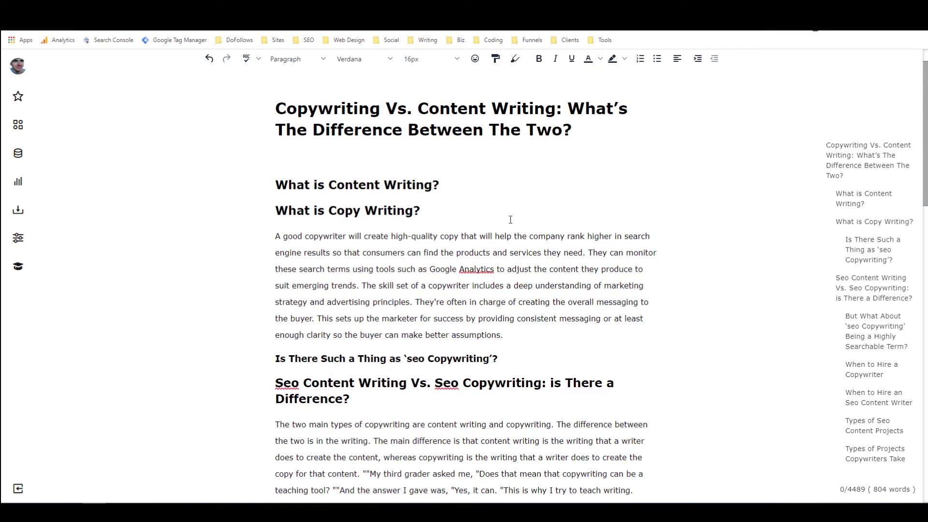
Step: Skim the composed article from its title to the last heading to see which sections contain text
scroll(444, 218, down, 1)
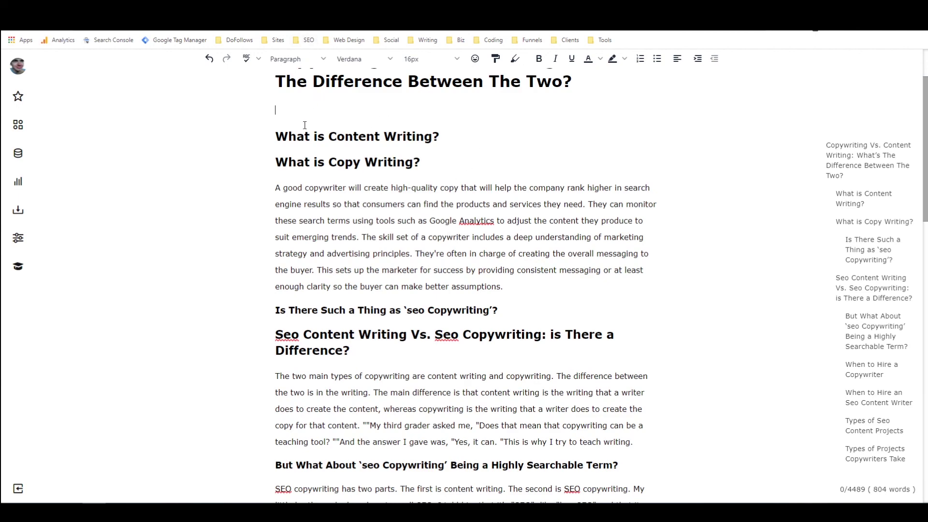
scroll(330, 153, up, 2)
scroll(331, 152, down, 15)
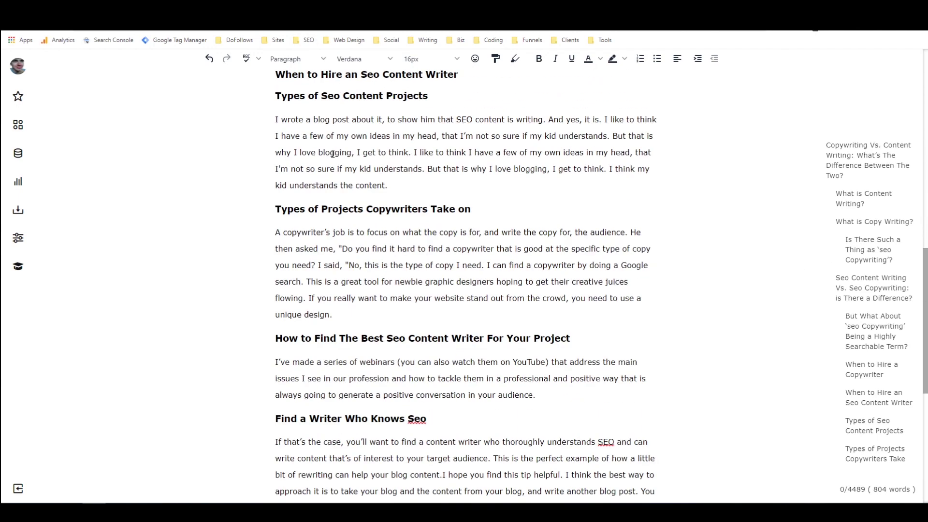
scroll(335, 154, down, 1)
scroll(336, 153, up, 15)
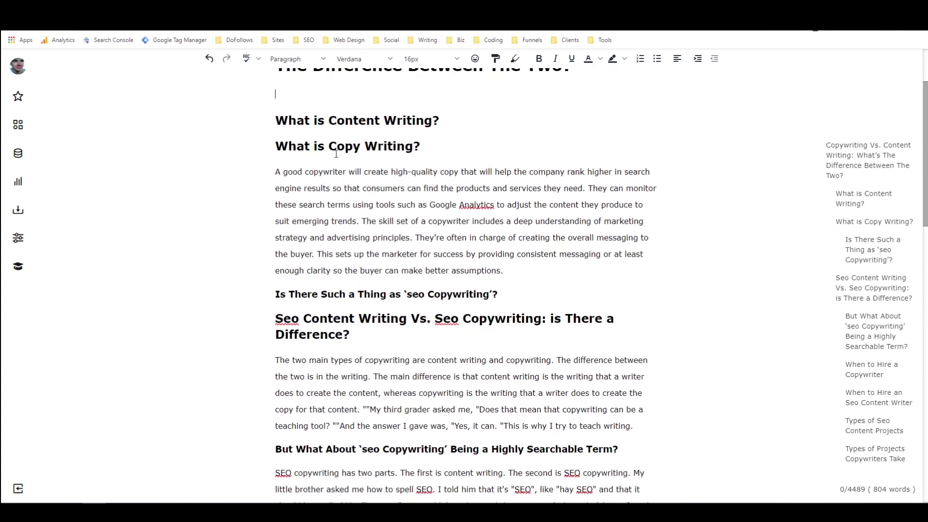
scroll(336, 155, down, 13)
scroll(336, 157, down, 2)
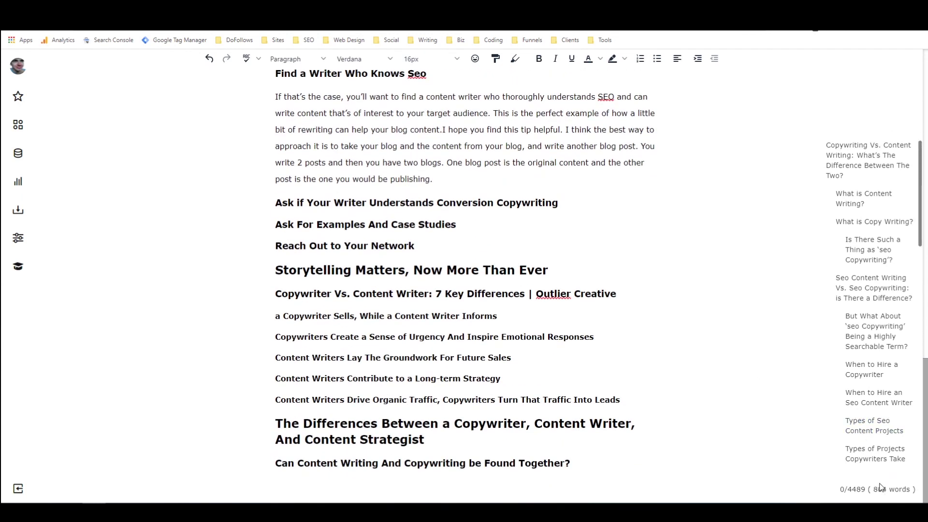
Step: Check the article's word count and character count by highlighting each of them
drag(874, 490, 913, 487)
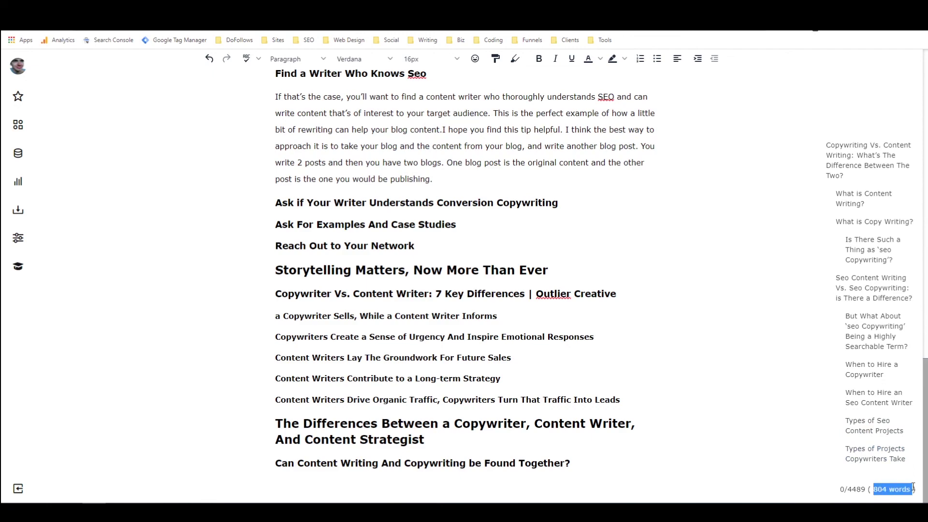
click(901, 486)
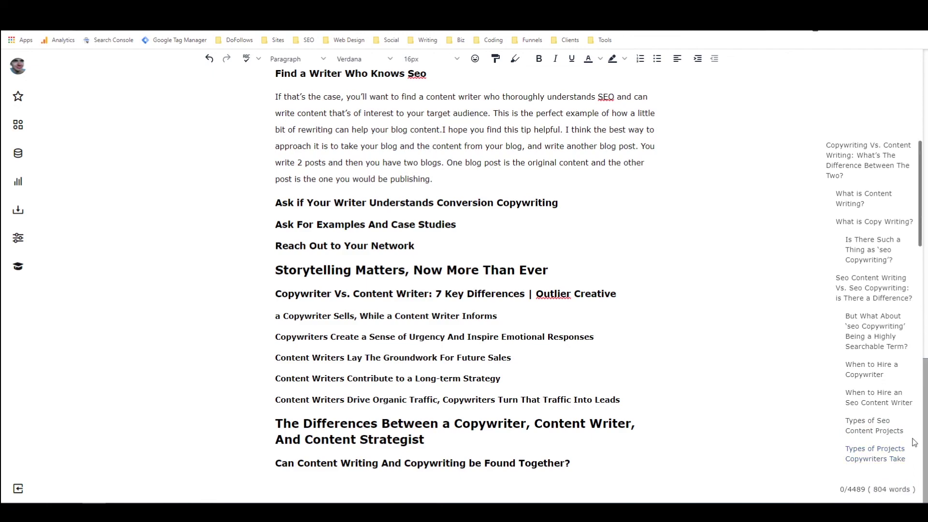
scroll(725, 430, up, 4)
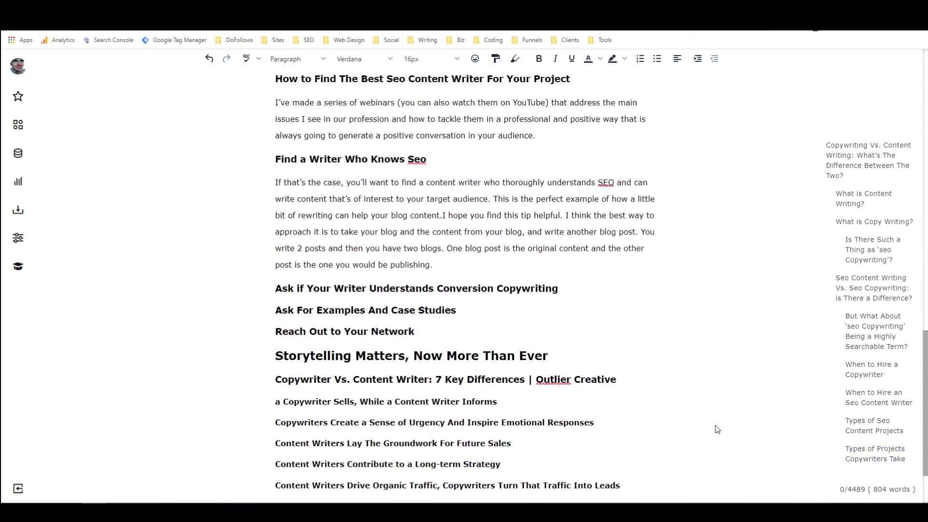
drag(847, 489, 868, 489)
click(651, 339)
Step: Look over the text of the middle sections once more and return to the beginning of the article
scroll(725, 355, up, 8)
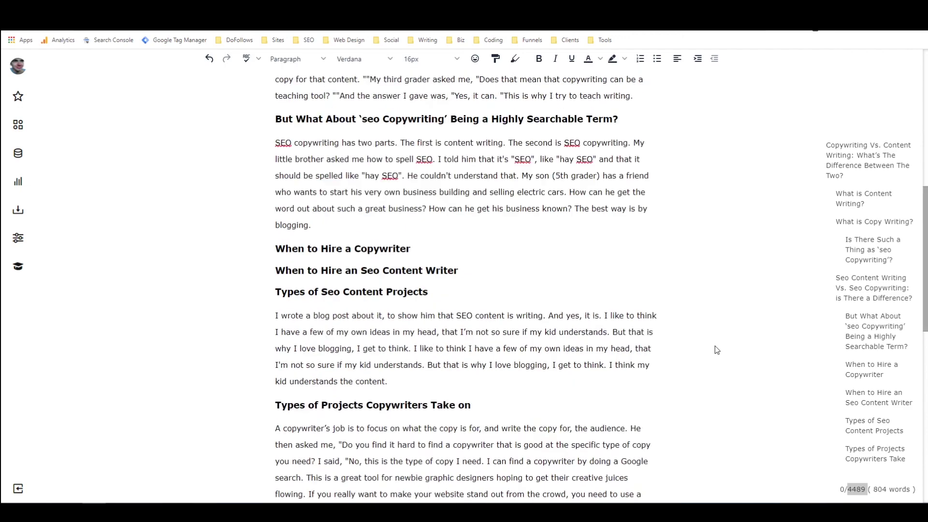
scroll(711, 352, down, 3)
scroll(707, 353, down, 6)
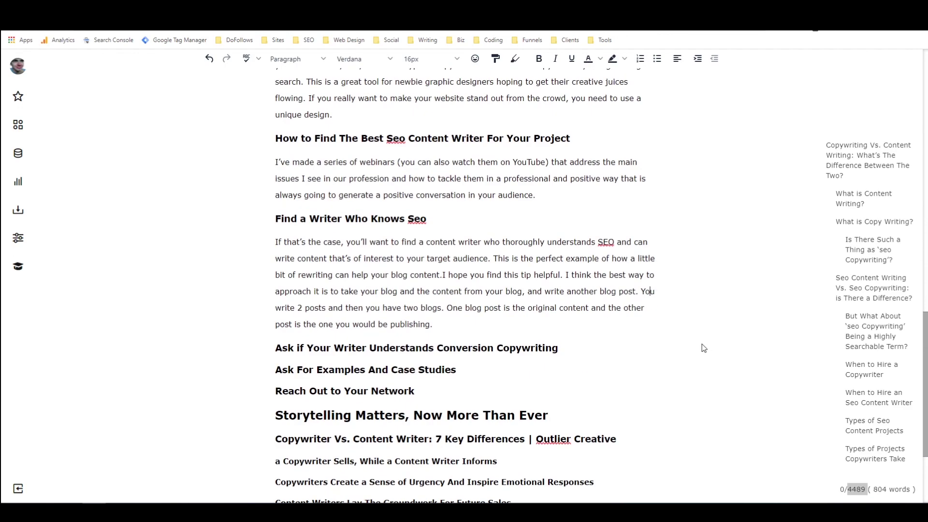
scroll(706, 349, up, 15)
scroll(704, 347, up, 3)
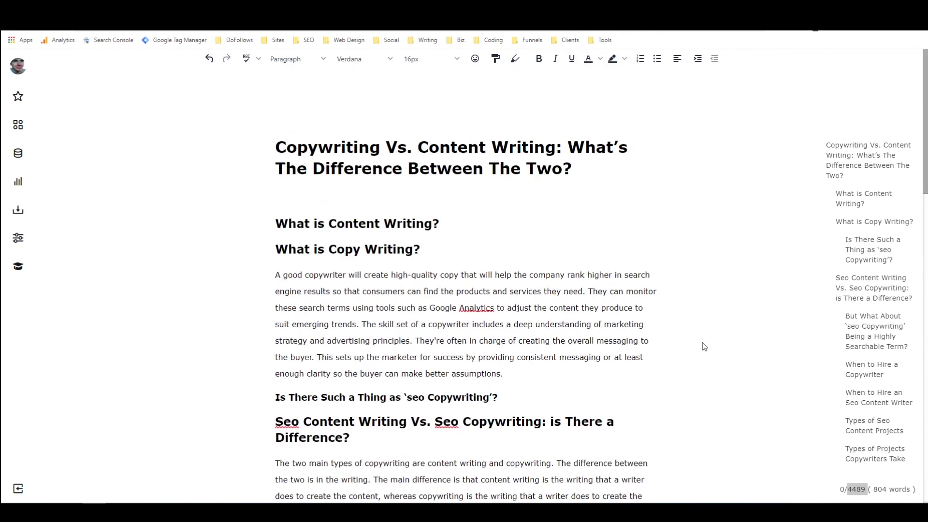